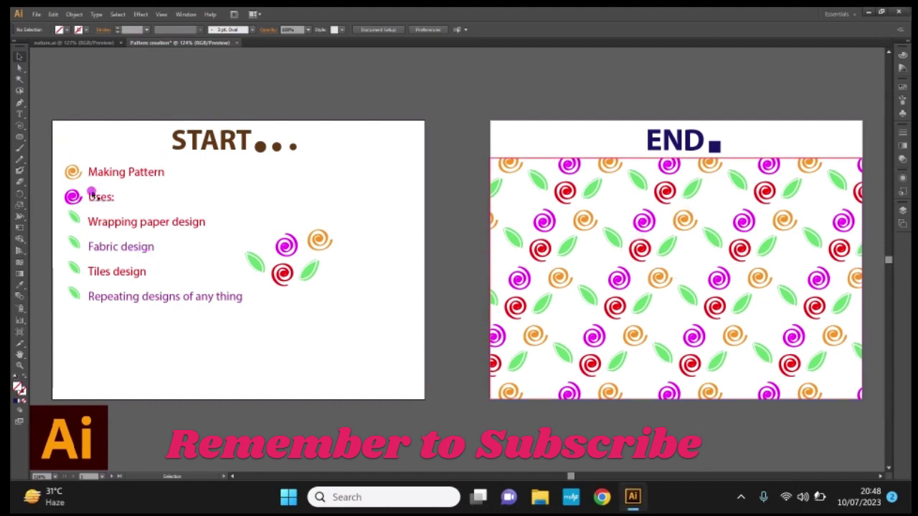
Step: Delete the list and START title, then shift the swirl-and-leaf motifs further left
{"action": "mouse_move", "coordinate": [65, 158]}
{"action": "left_mouse_down"}
{"action": "mouse_move", "coordinate": [145, 228]}
{"action": "mouse_move", "coordinate": [206, 319]}
{"action": "left_mouse_up"}
{"action": "key", "text": "Delete"}
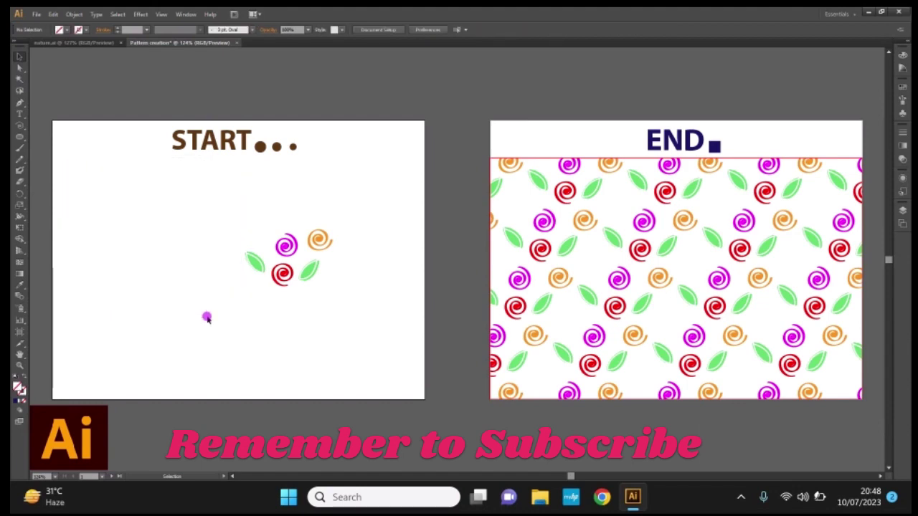
{"action": "left_click_drag", "start_coordinate": [152, 129], "coordinate": [310, 181]}
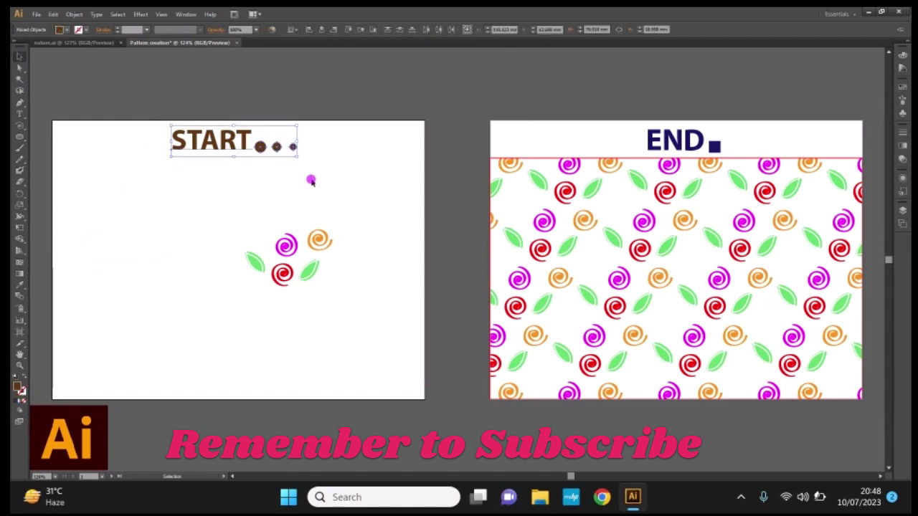
{"action": "key", "text": "Delete"}
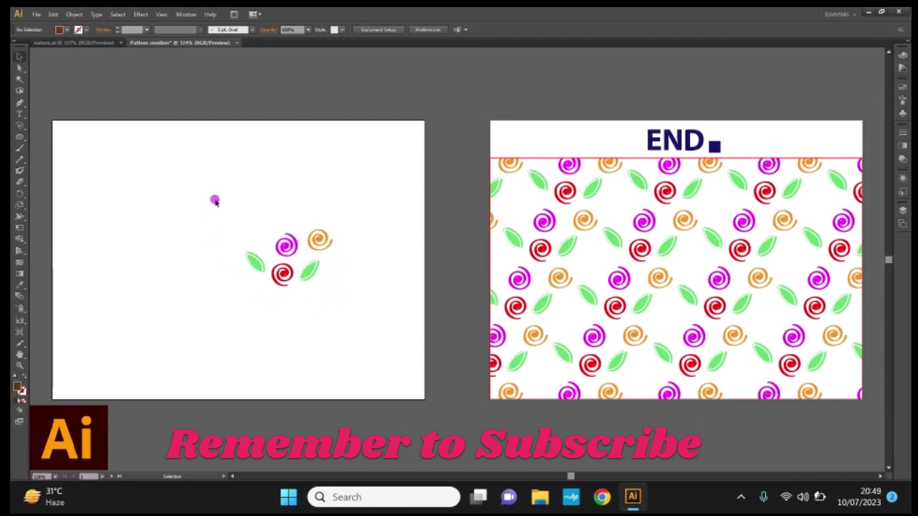
{"action": "left_click_drag", "start_coordinate": [215, 200], "coordinate": [385, 305]}
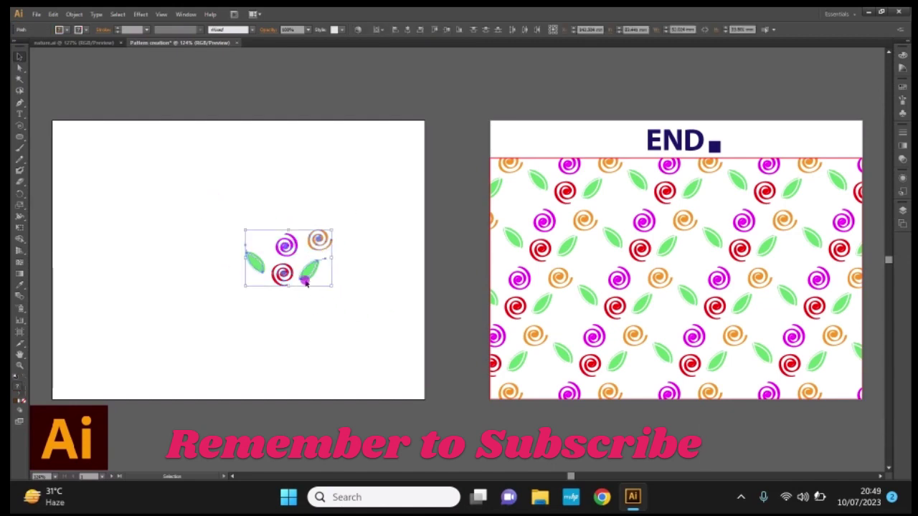
{"action": "left_click_drag", "start_coordinate": [304, 271], "coordinate": [240, 276]}
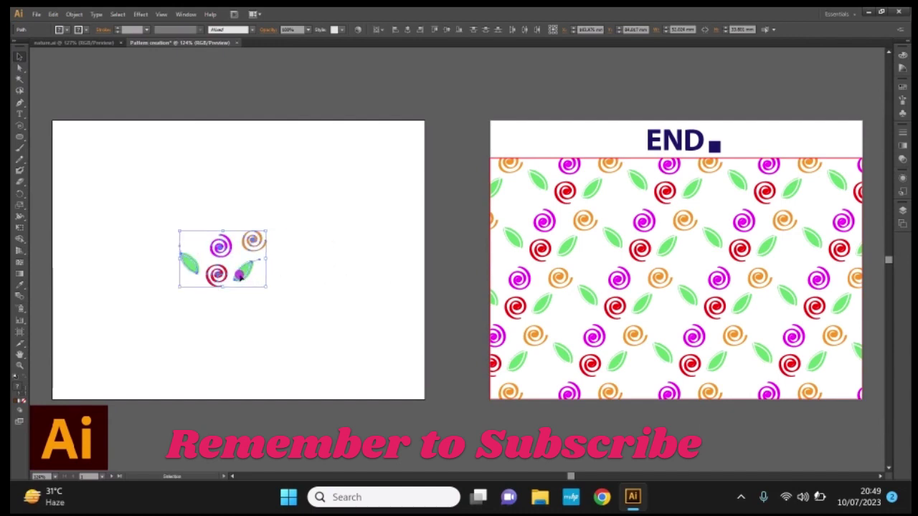
Step: Make a pattern swatch from the selected motif and select its name to rename it 'My pattern 2'
{"action": "left_click", "coordinate": [75, 14]}
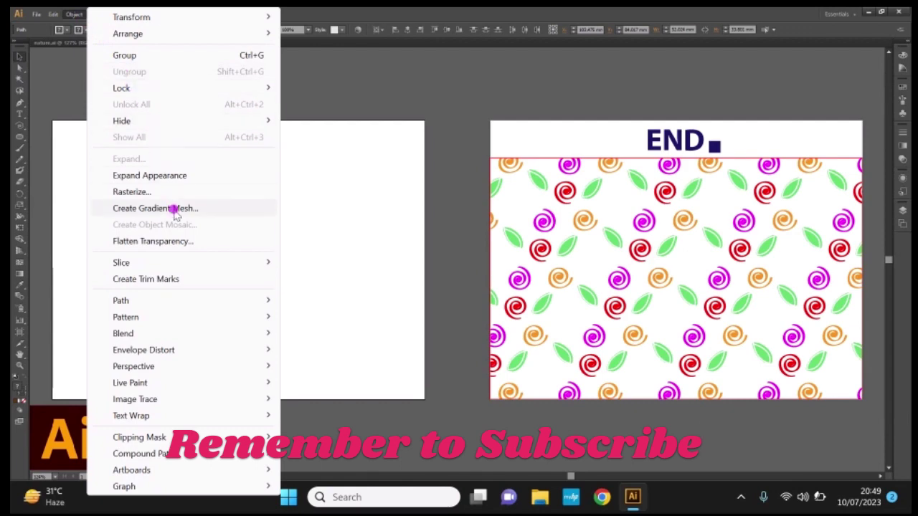
{"action": "mouse_move", "coordinate": [125, 317]}
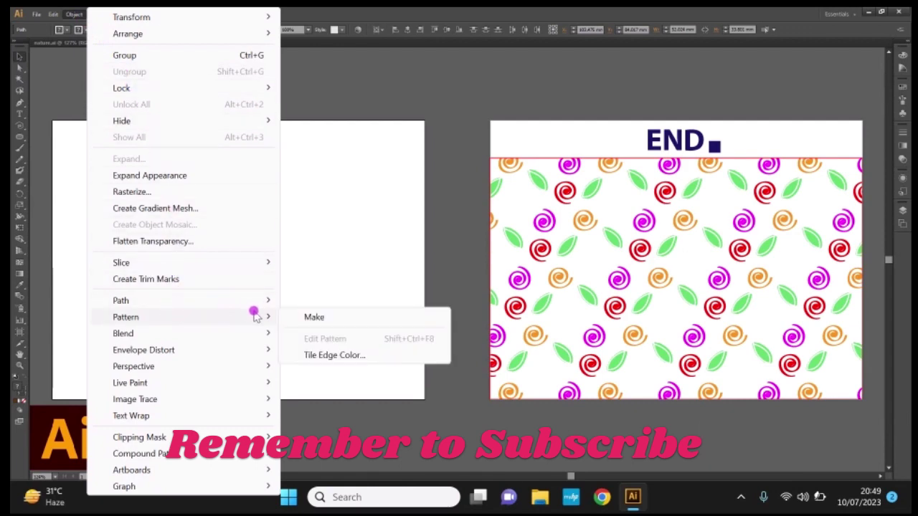
{"action": "left_click", "coordinate": [305, 320]}
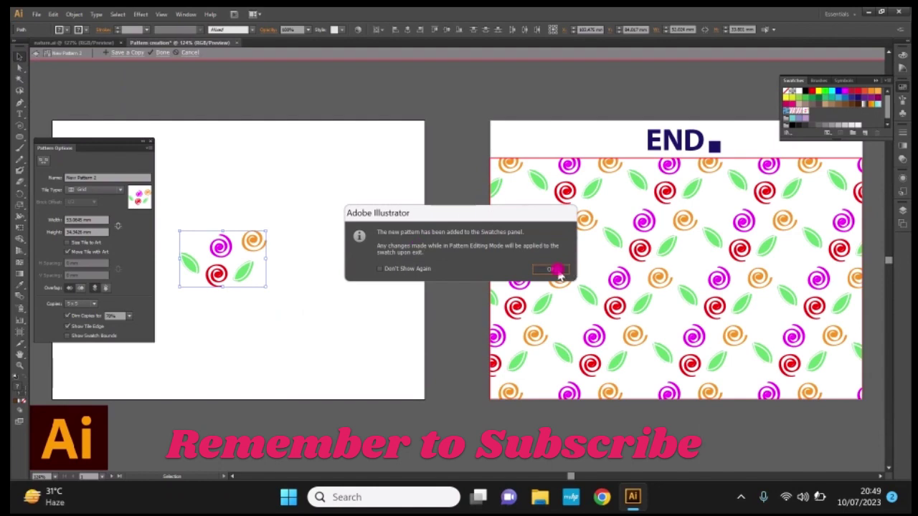
{"action": "left_click", "coordinate": [553, 269]}
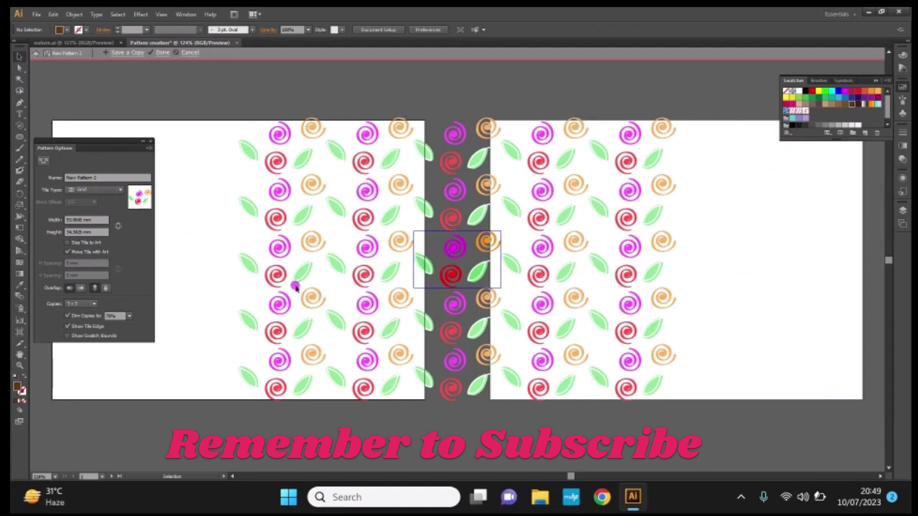
{"action": "left_click", "coordinate": [99, 177]}
{"action": "double_click", "coordinate": [99, 176]}
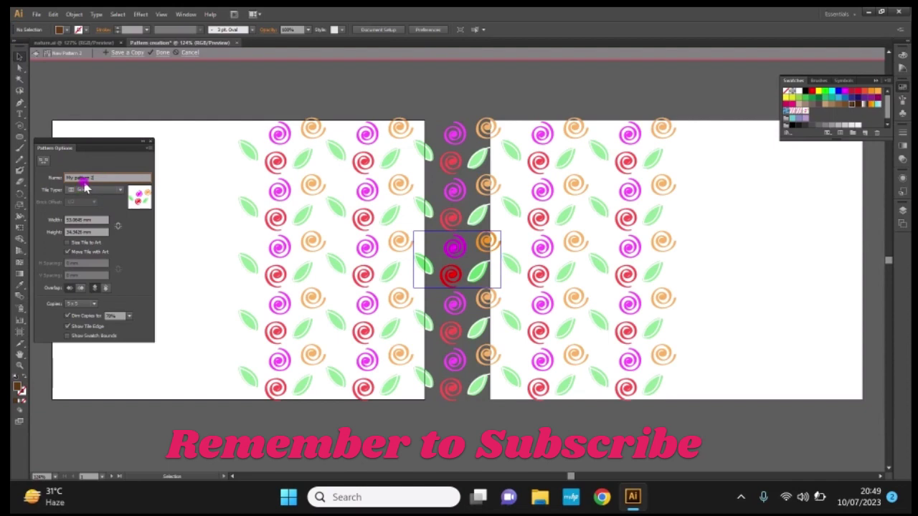
Step: Set the pattern's Tile Type to Brick by Column and choose a brick offset
{"action": "left_click", "coordinate": [100, 191]}
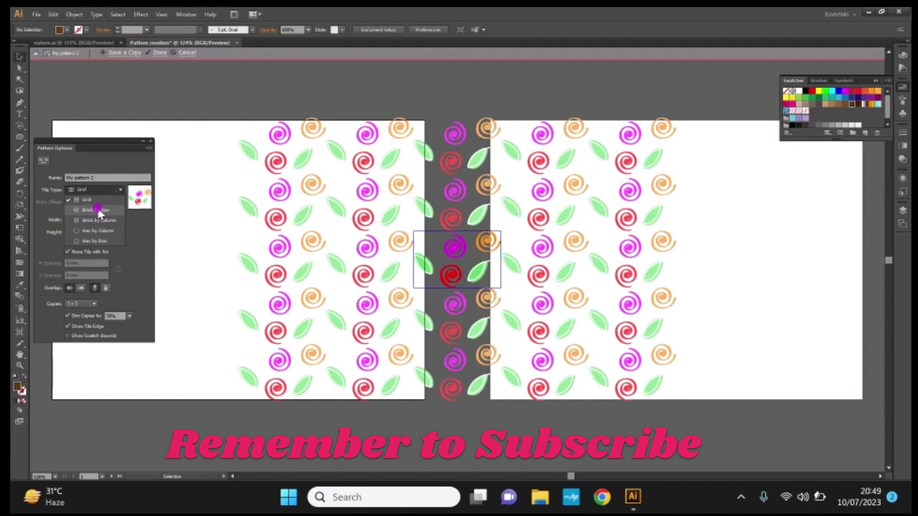
{"action": "left_click", "coordinate": [99, 211]}
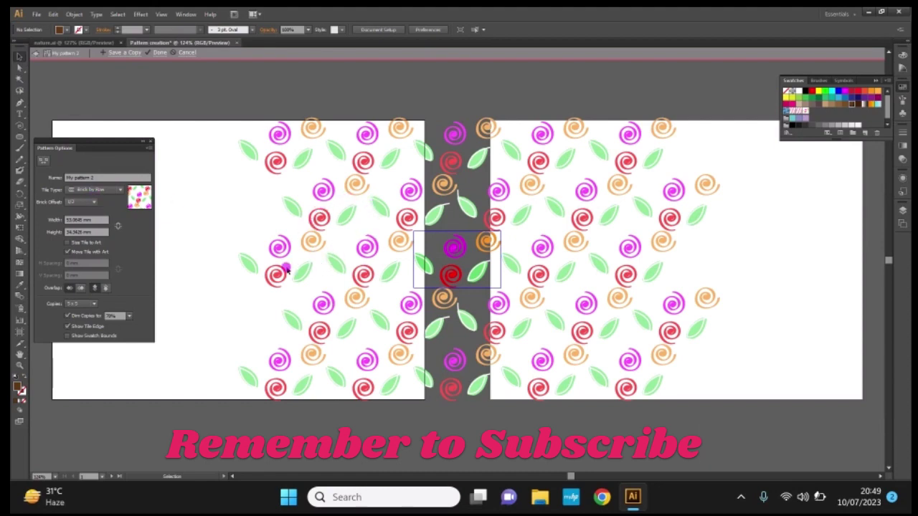
{"action": "left_click", "coordinate": [118, 197]}
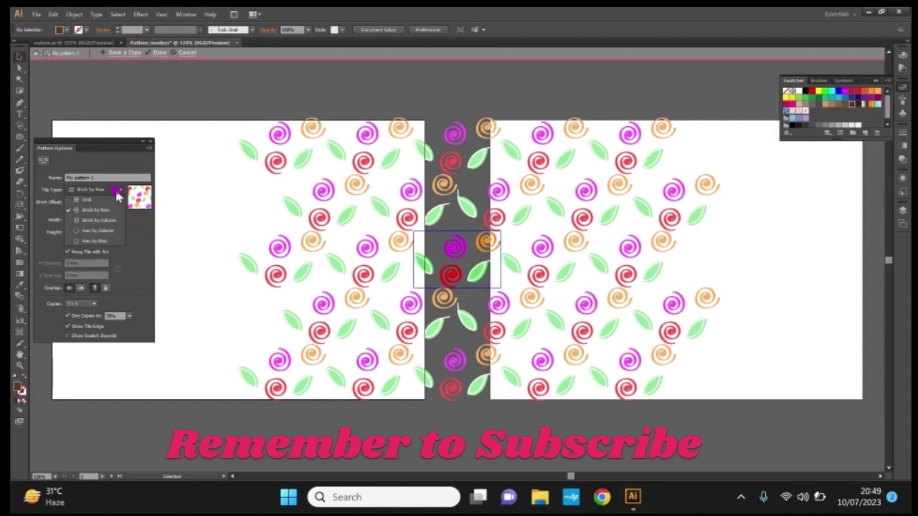
{"action": "left_click", "coordinate": [104, 224]}
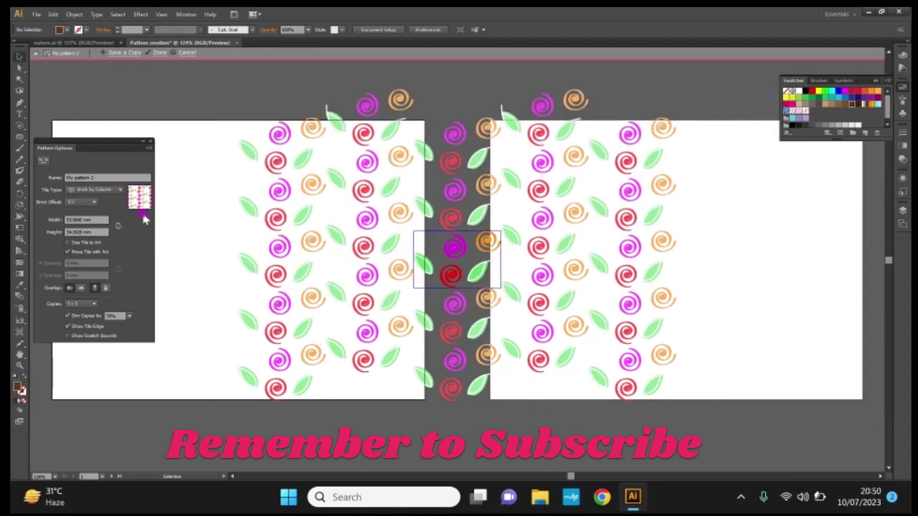
{"action": "left_click", "coordinate": [90, 203]}
{"action": "left_click", "coordinate": [81, 244]}
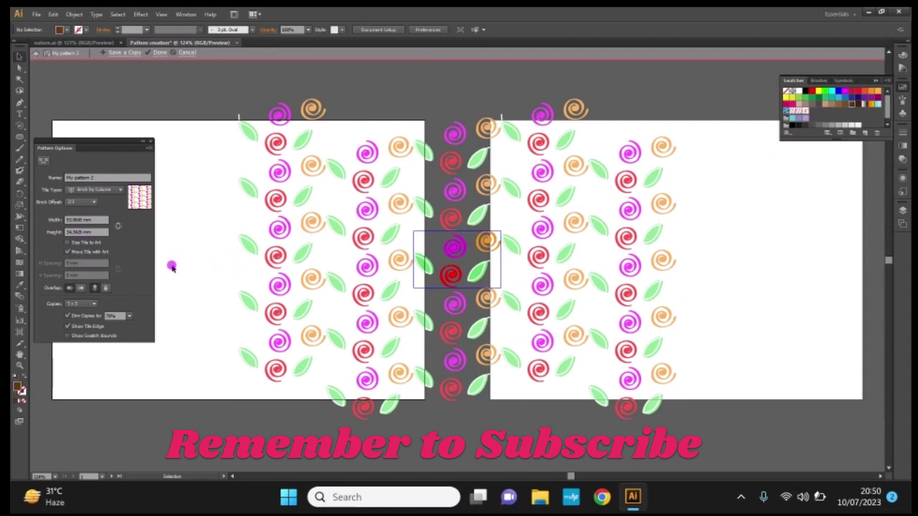
{"action": "left_click", "coordinate": [43, 161]}
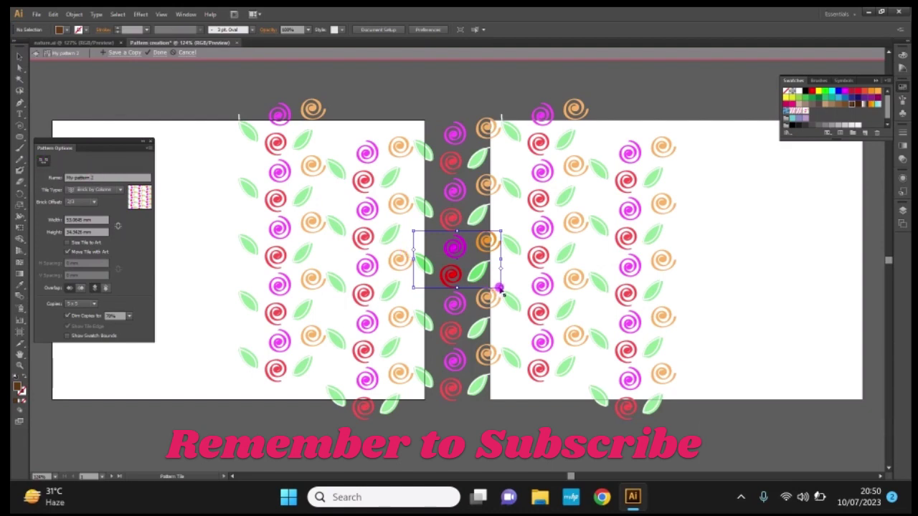
Step: Enlarge the pattern tile to about 53.36 × 41.56 mm to space out the motifs
{"action": "left_click_drag", "start_coordinate": [500, 287], "coordinate": [507, 300]}
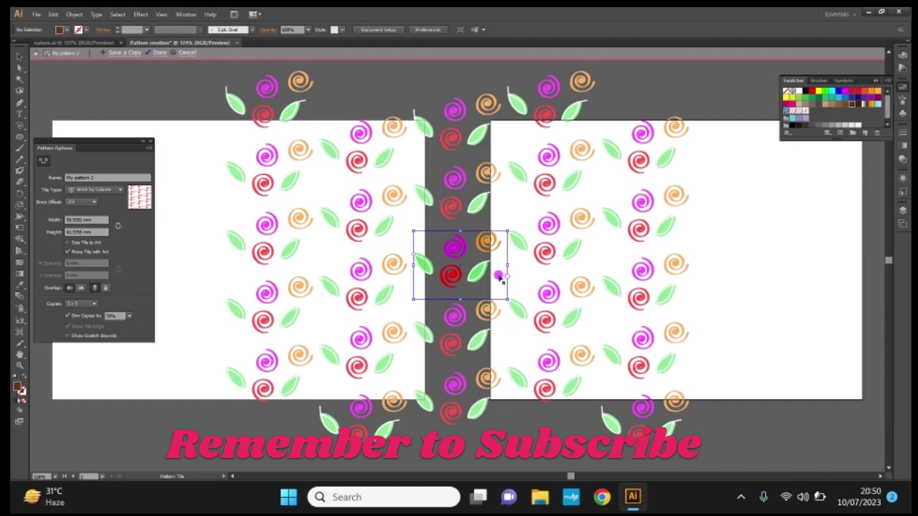
{"action": "mouse_move", "coordinate": [500, 278]}
{"action": "left_mouse_down"}
{"action": "mouse_move", "coordinate": [508, 270]}
{"action": "mouse_move", "coordinate": [500, 267]}
{"action": "left_mouse_up"}
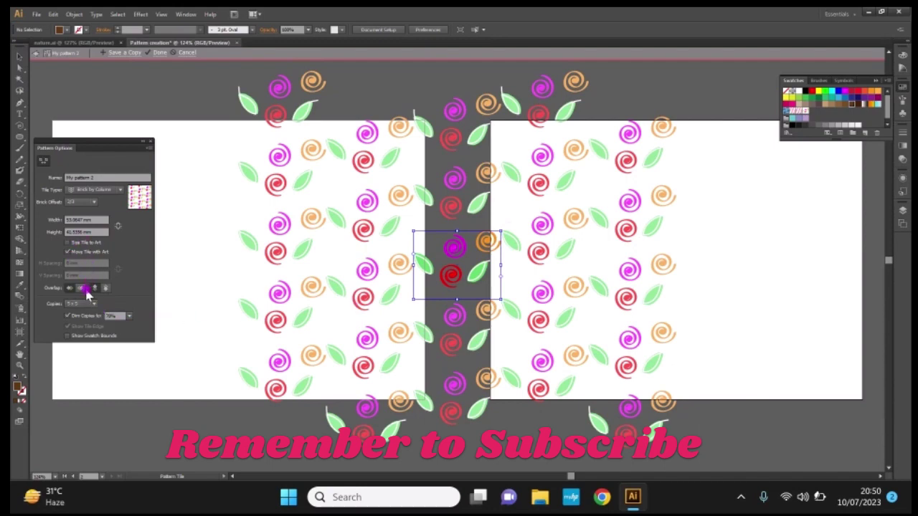
Step: Preview the pattern as 7 x 7 copies and finish editing with Done
{"action": "left_click", "coordinate": [86, 303]}
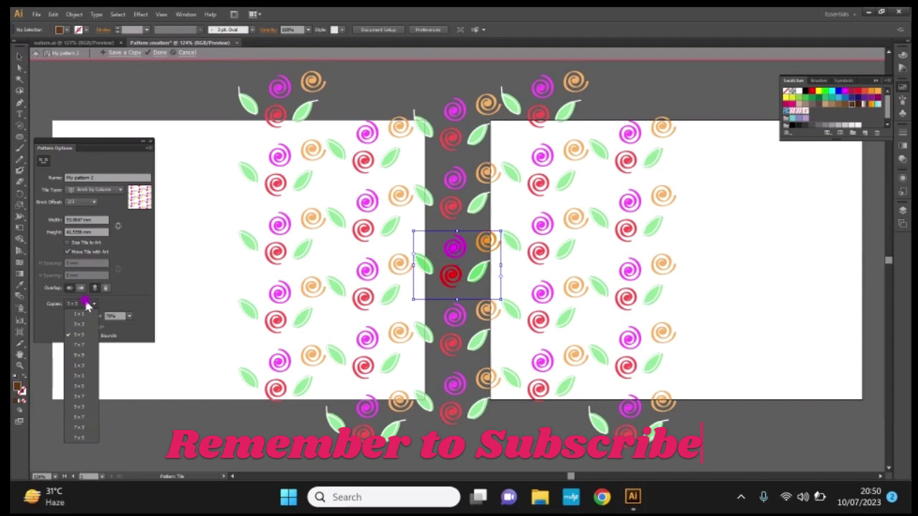
{"action": "left_click", "coordinate": [83, 345]}
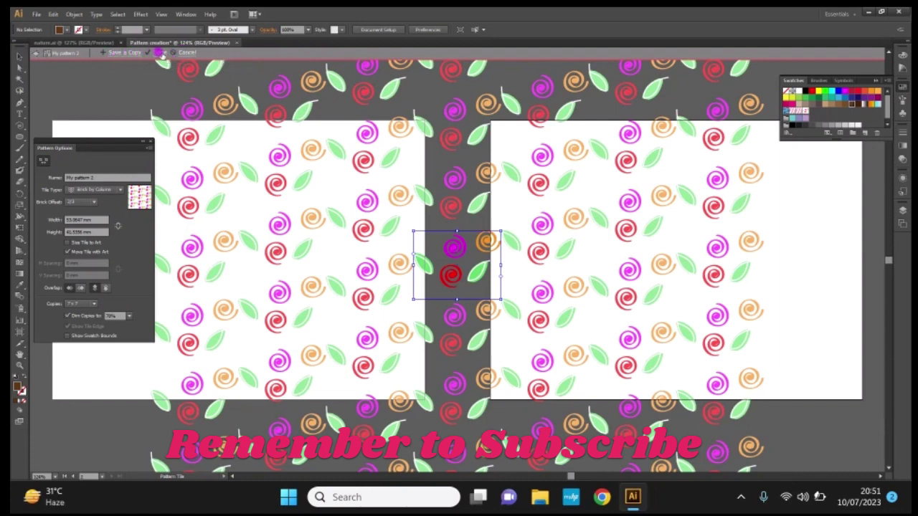
{"action": "left_click", "coordinate": [159, 54]}
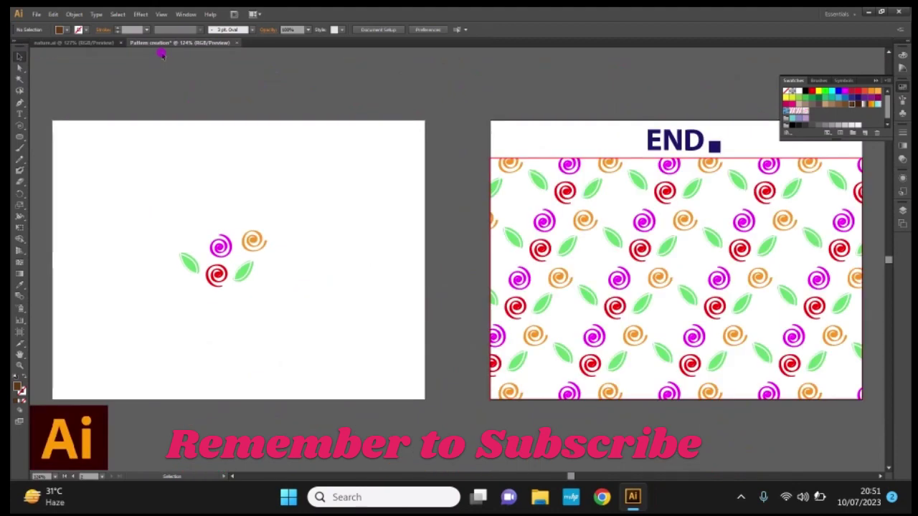
Step: Delete the flower group and draw a brown rectangle over the left artboard below its top strip
{"action": "mouse_move", "coordinate": [175, 219]}
{"action": "left_mouse_down"}
{"action": "mouse_move", "coordinate": [219, 233]}
{"action": "mouse_move", "coordinate": [285, 292]}
{"action": "left_mouse_up"}
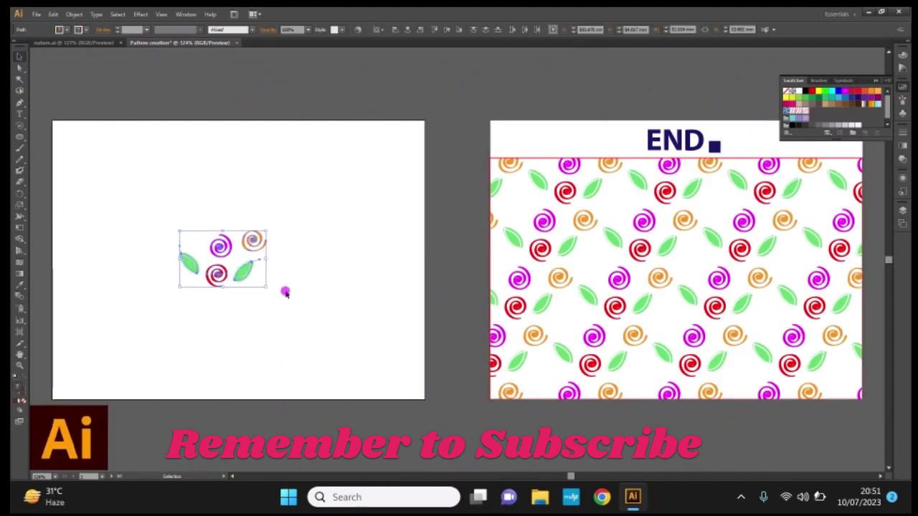
{"action": "key", "text": "Delete"}
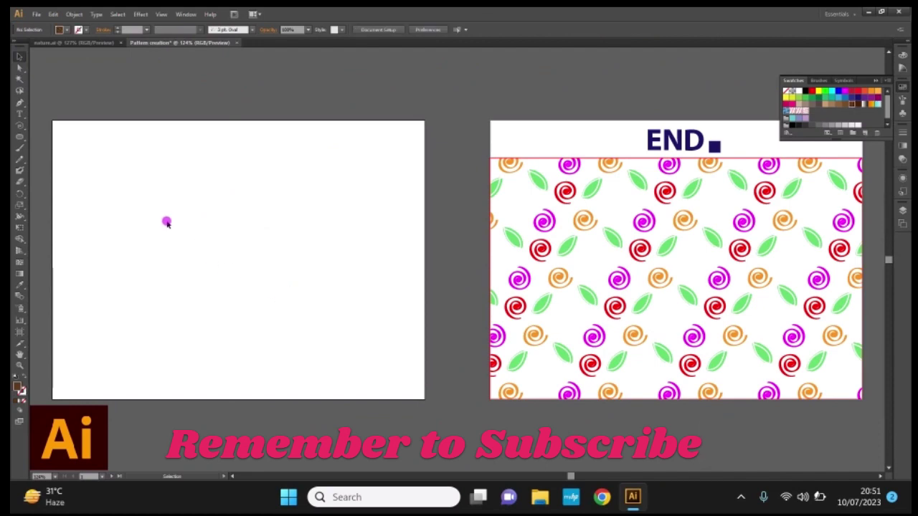
{"action": "key", "text": "m"}
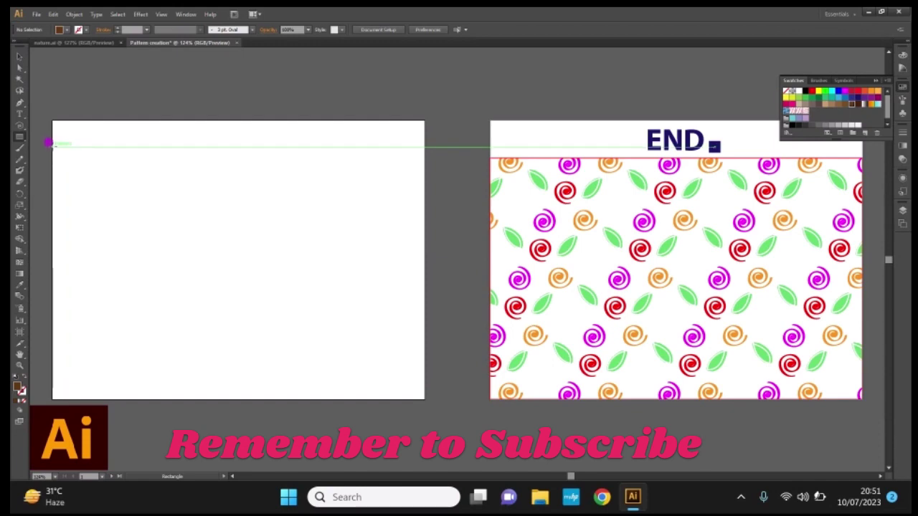
{"action": "left_click_drag", "start_coordinate": [52, 153], "coordinate": [391, 383]}
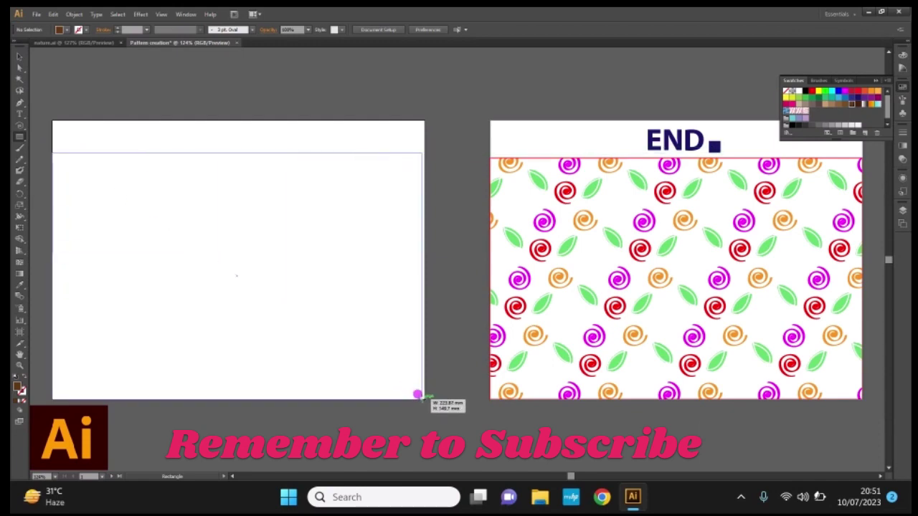
{"action": "left_click_drag", "start_coordinate": [392, 383], "coordinate": [421, 395]}
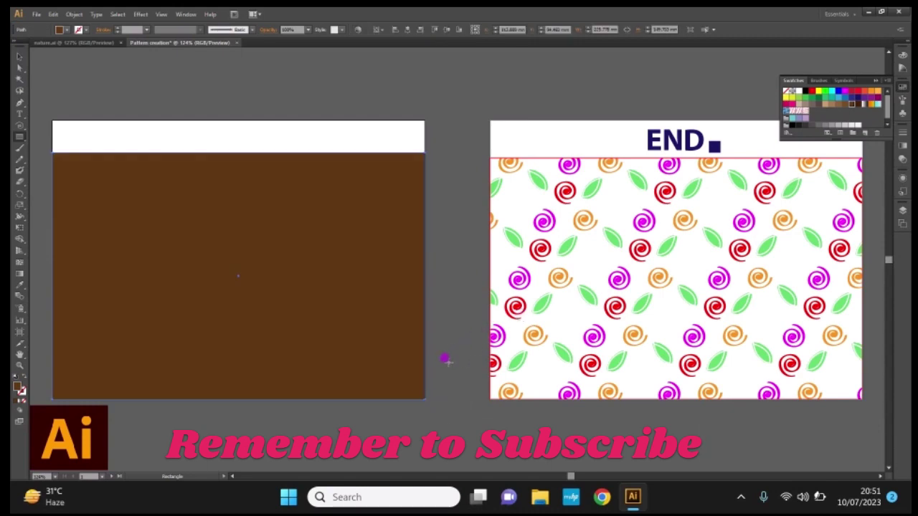
{"action": "key", "text": "v"}
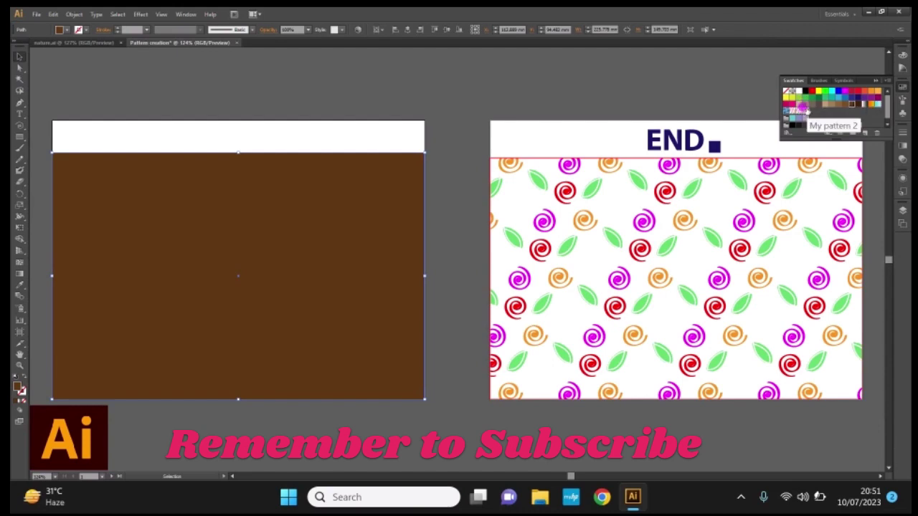
Step: Apply the My pattern 2 swatch to the rectangle, then inspect it and cancel pattern editing
{"action": "left_click", "coordinate": [806, 109]}
{"action": "double_click", "coordinate": [803, 108]}
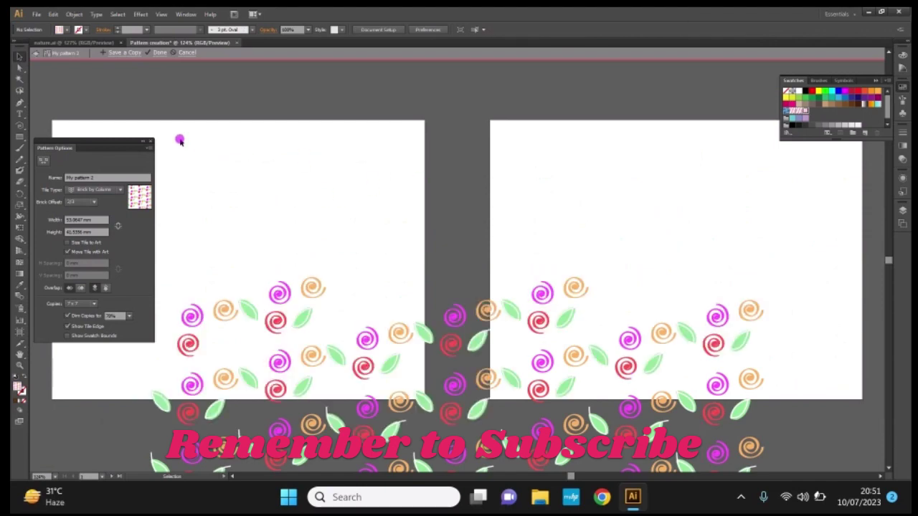
{"action": "left_click", "coordinate": [149, 142]}
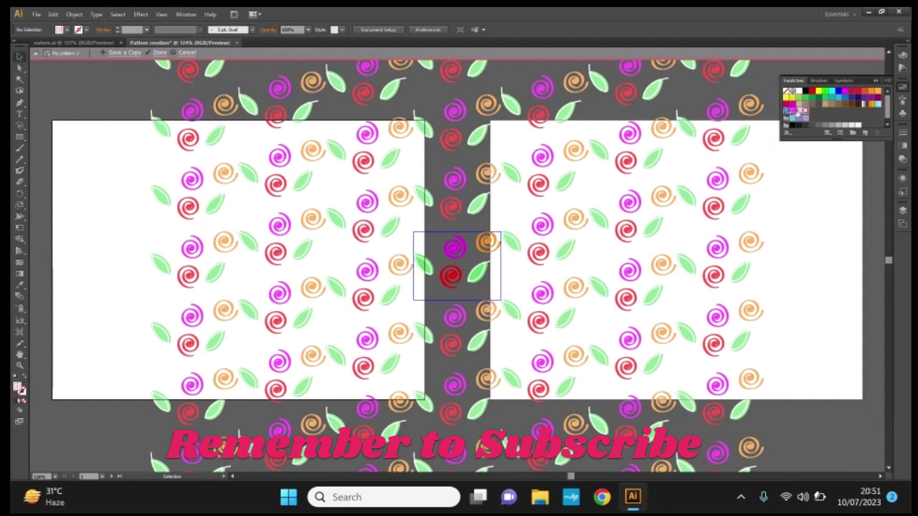
{"action": "left_click", "coordinate": [186, 53]}
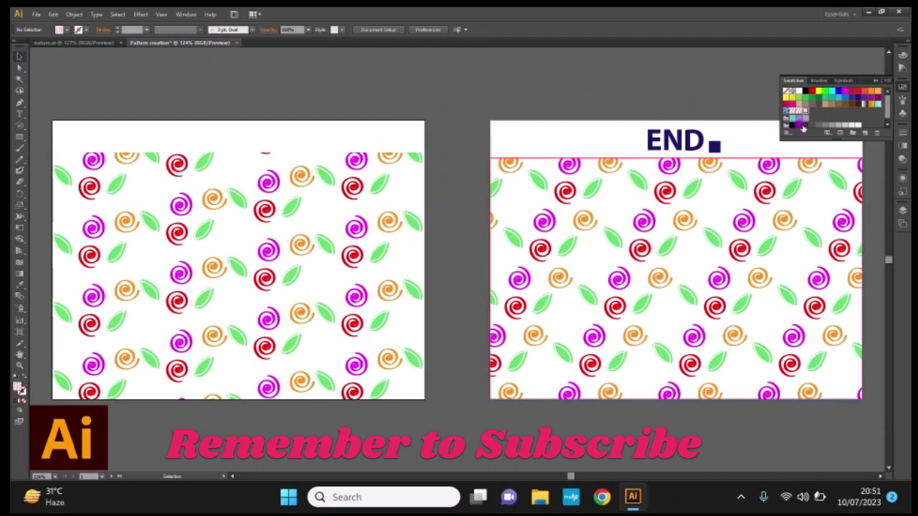
{"action": "left_click", "coordinate": [302, 265]}
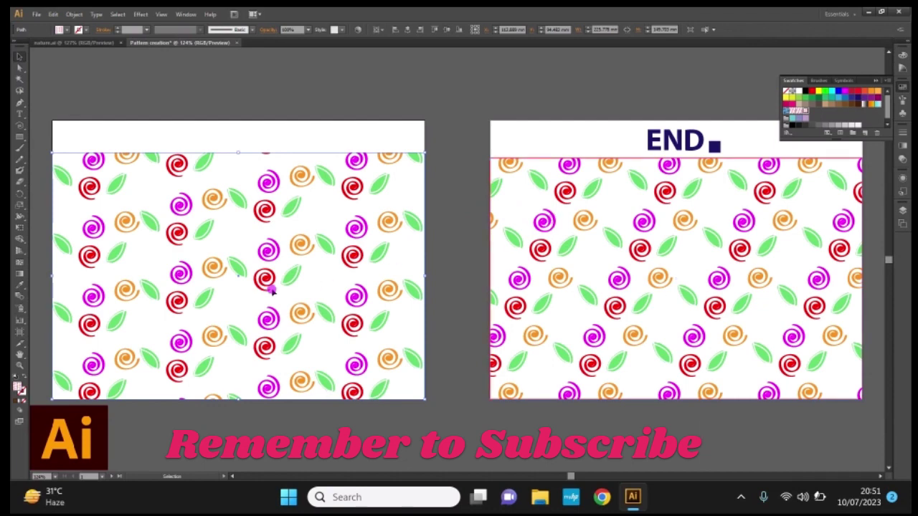
{"action": "left_click", "coordinate": [384, 282]}
{"action": "left_click", "coordinate": [741, 498]}
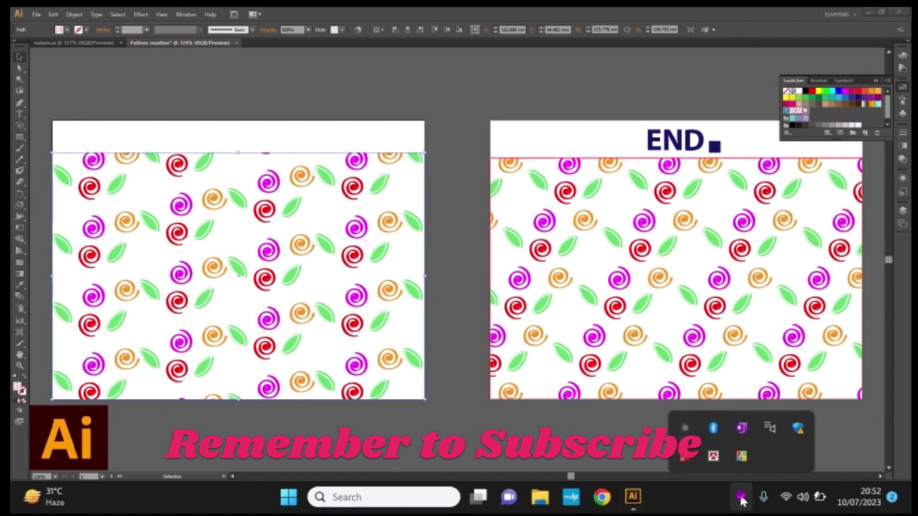
{"action": "left_click", "coordinate": [688, 428]}
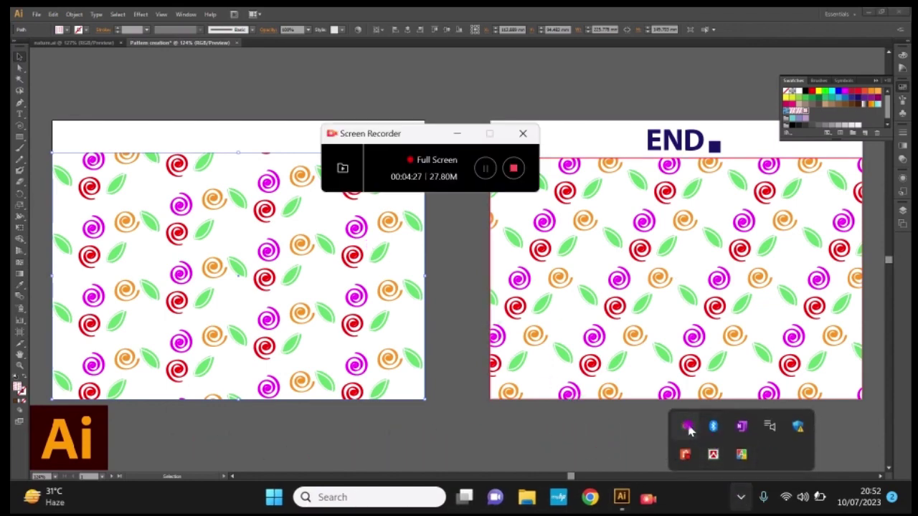